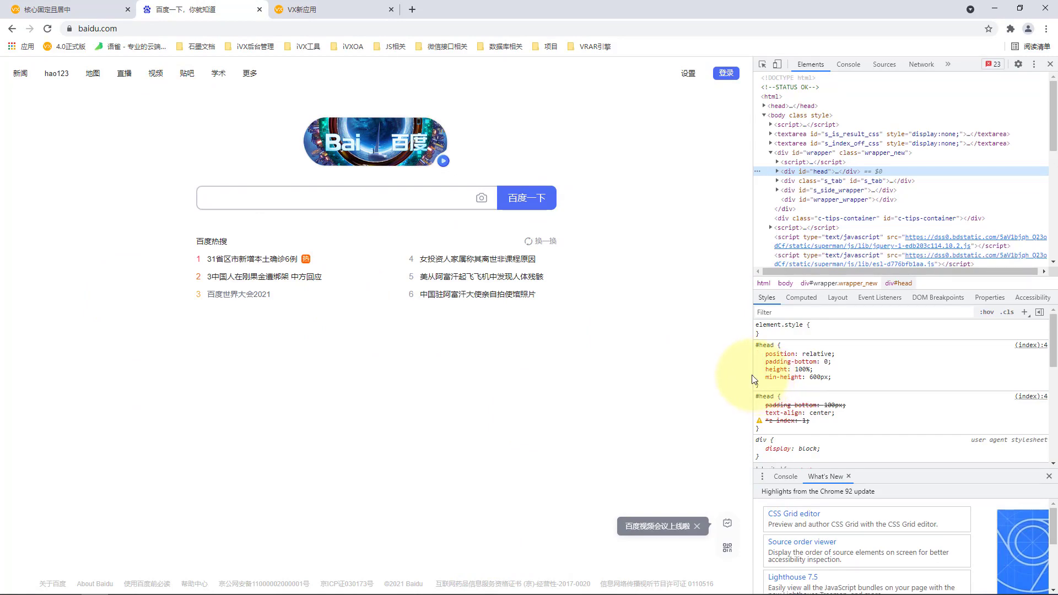
Step: Narrow and widen the Baidu home page's viewport to examine how its content stays centred
left_click_drag(754, 374, 611, 424)
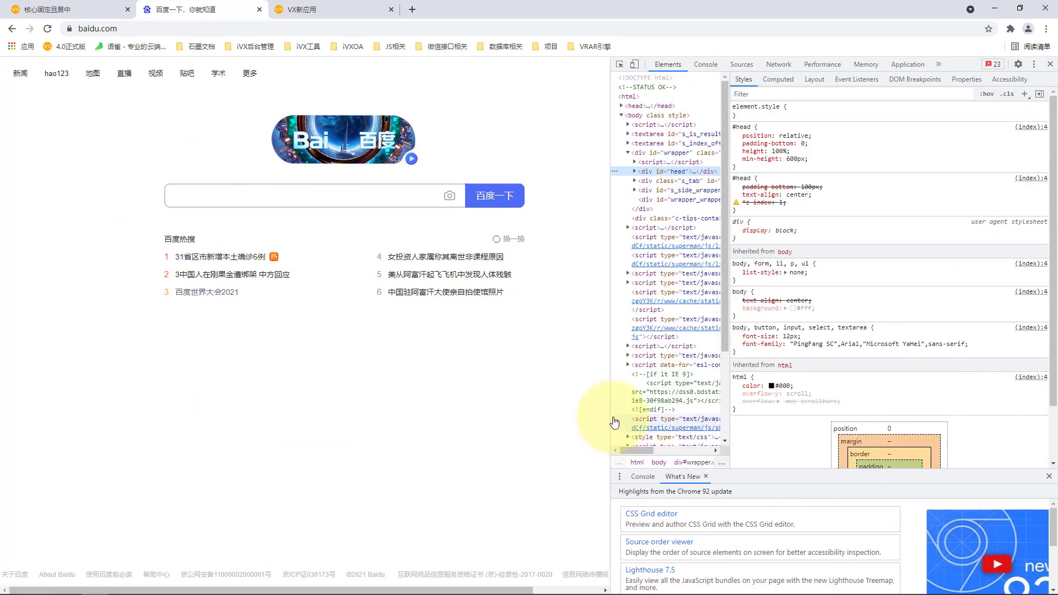
left_click_drag(612, 416, 926, 355)
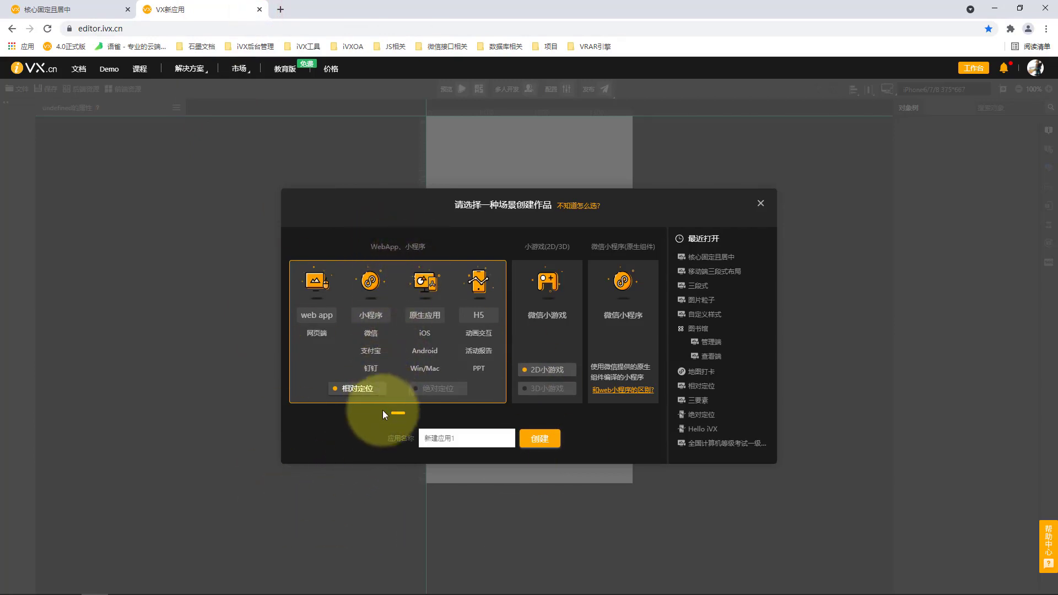
Step: Create a relatively positioned WebApp project named 网页居中
left_click(474, 438)
key("ctrl+a")
key("BackSpace")
type("wa网页居中")
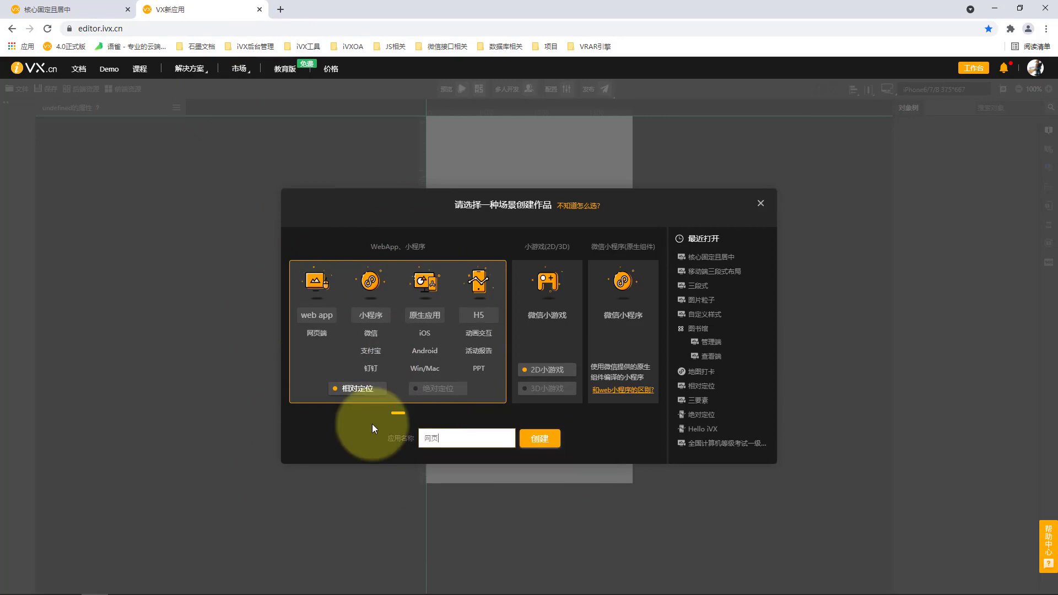
left_click(550, 441)
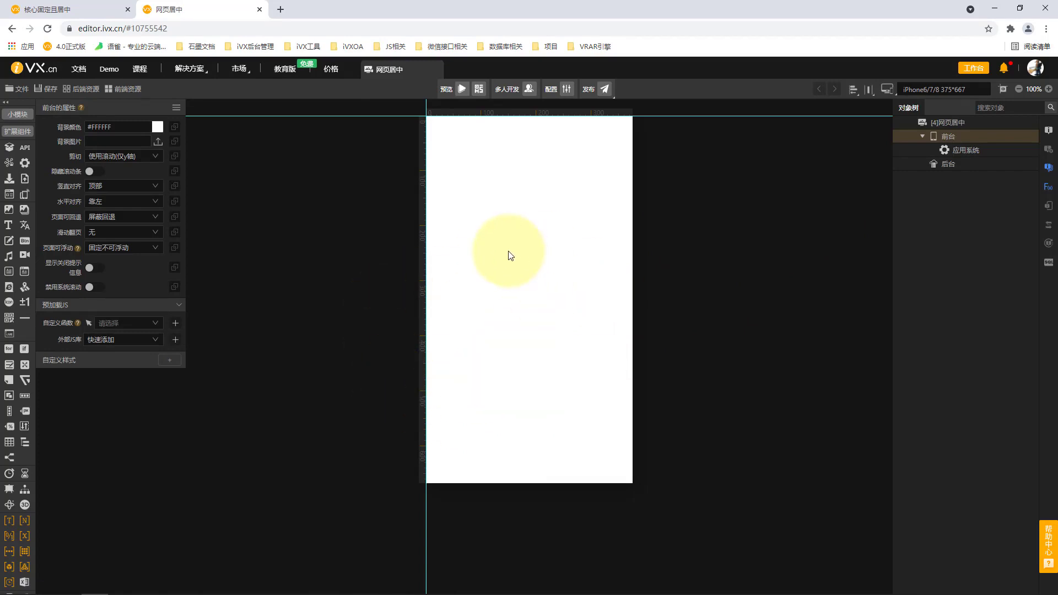
Step: Set the canvas to the 小屏 1024*768 computer size and add a page under 前台
left_click(890, 89)
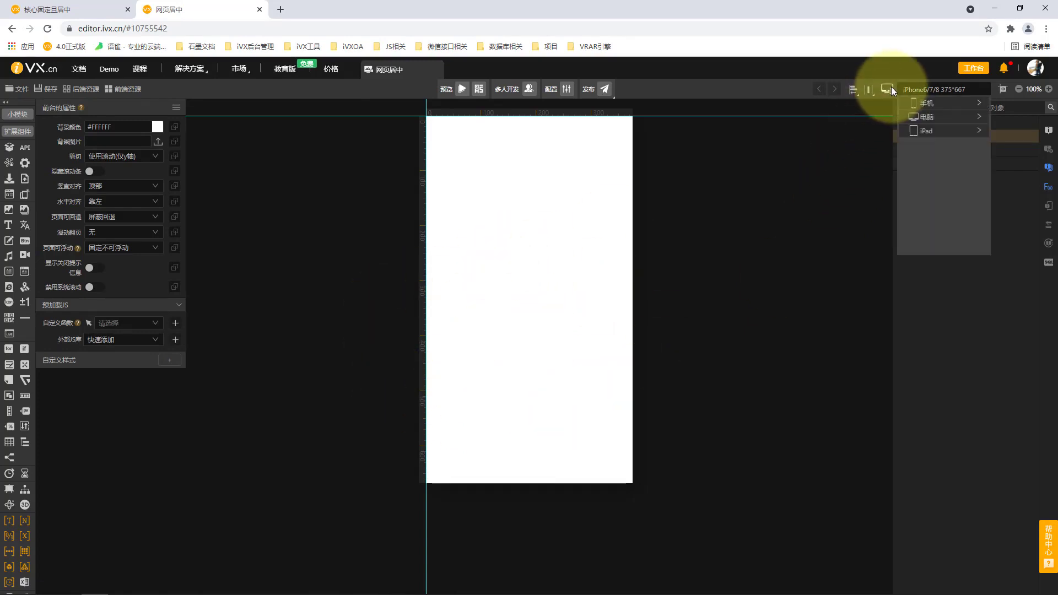
left_click(944, 119)
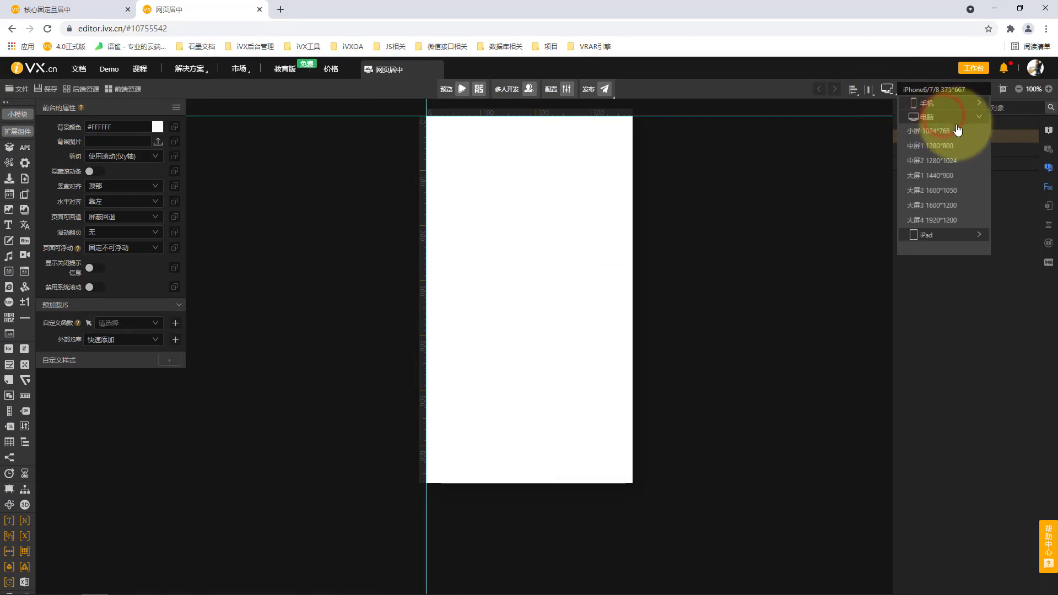
left_click(958, 128)
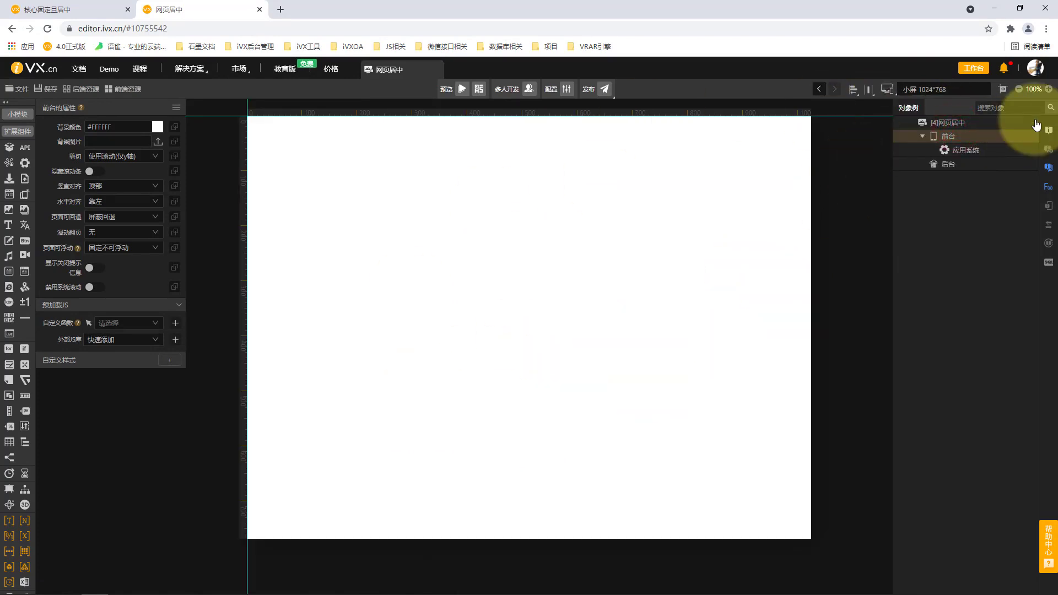
left_click(1020, 89)
left_click(1020, 89)
left_click(1019, 89)
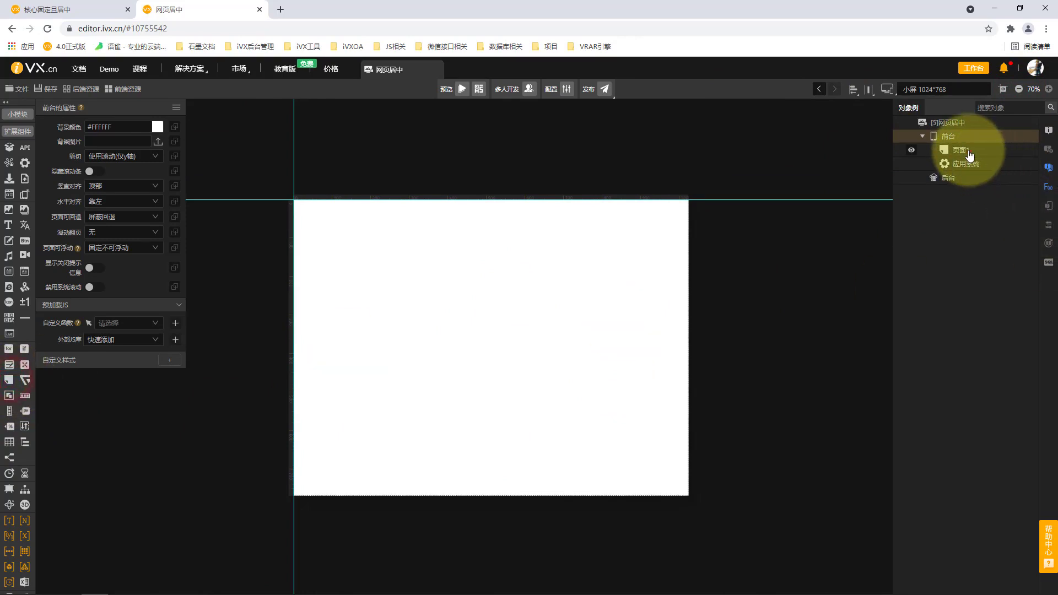
left_click(965, 150)
Step: Resize the viewport of the 核心固定且居中 sample page to examine how its fixed-width core area stays centred
left_click(71, 8)
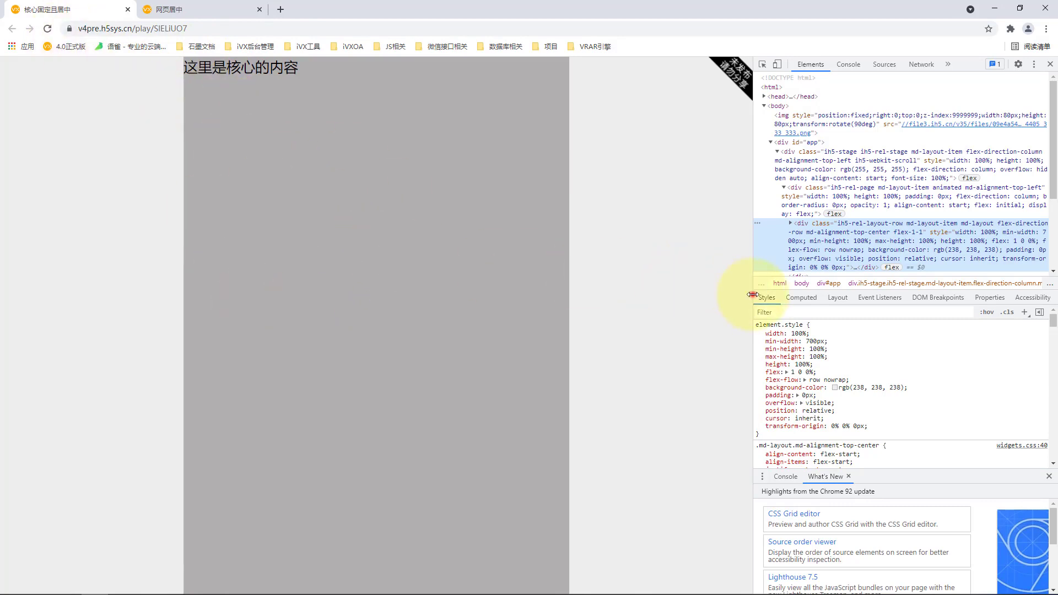
left_click_drag(754, 295, 849, 295)
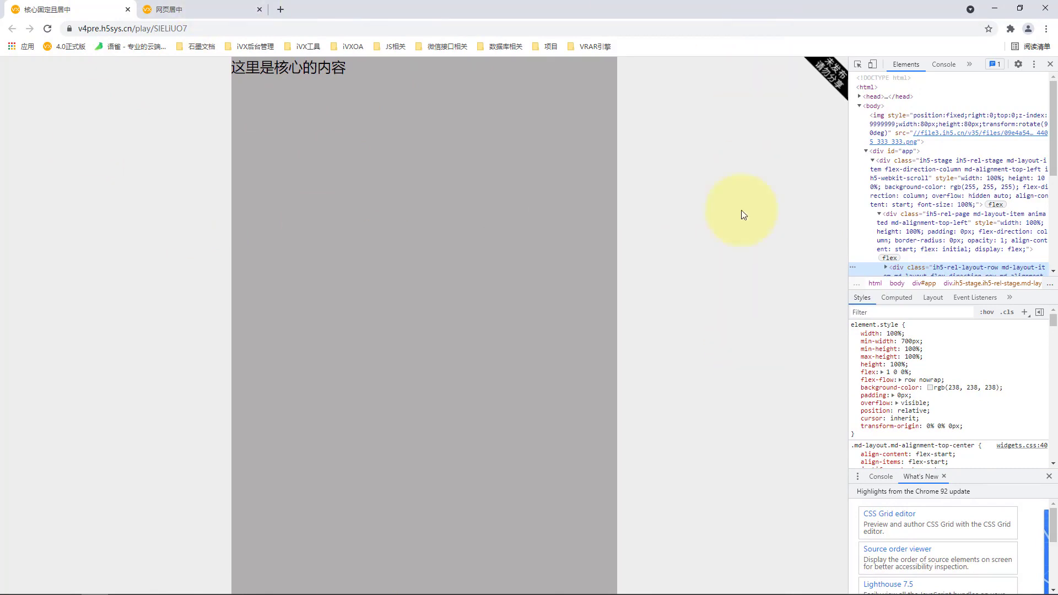
left_click_drag(843, 360, 663, 323)
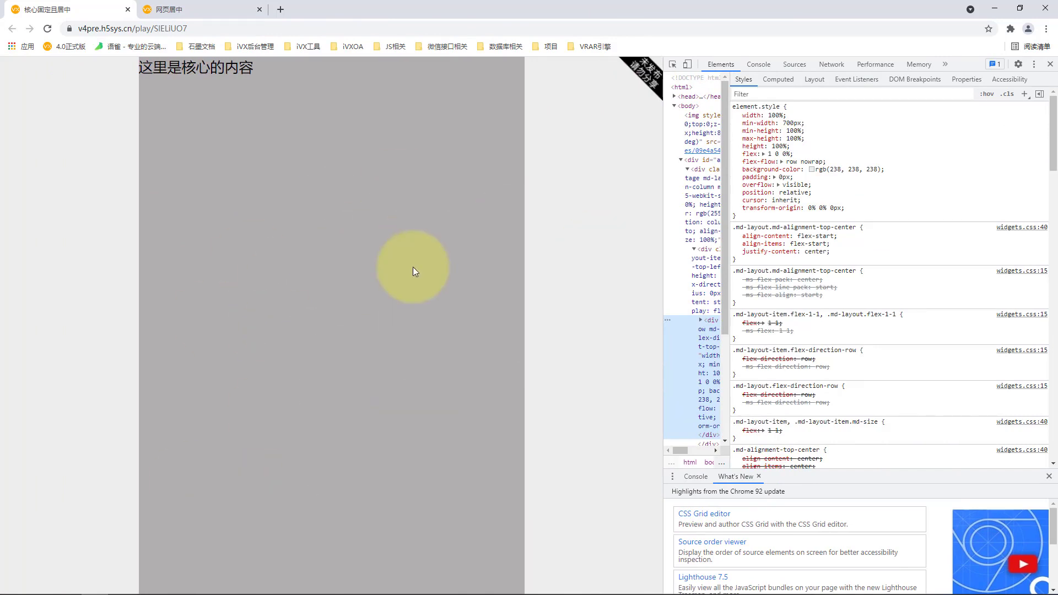
Step: Add a row to 页面1 in the 网页居中 project and set the row's height to 100%
left_click(210, 6)
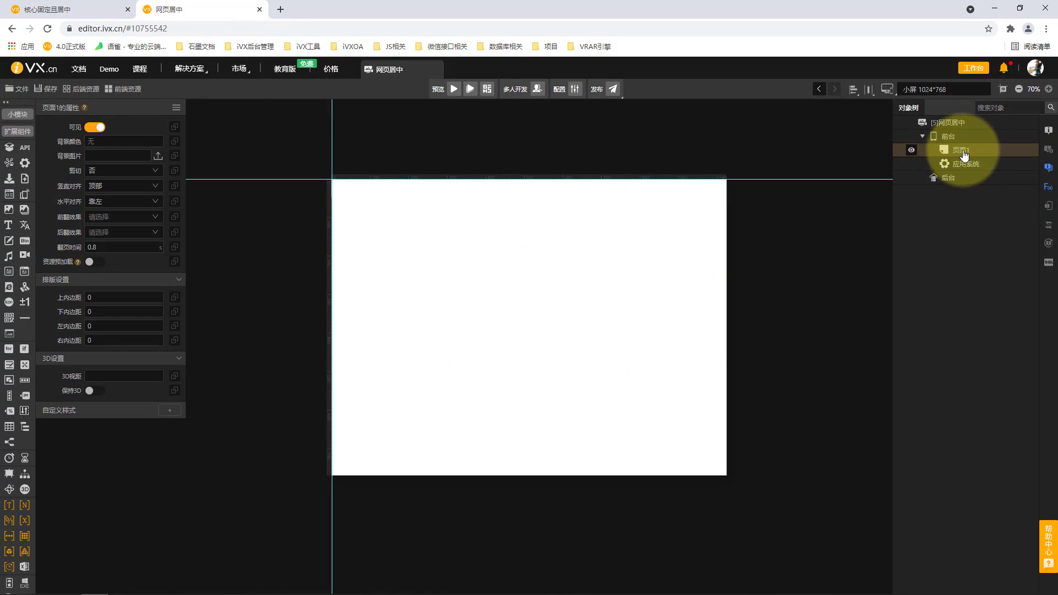
left_click(25, 380)
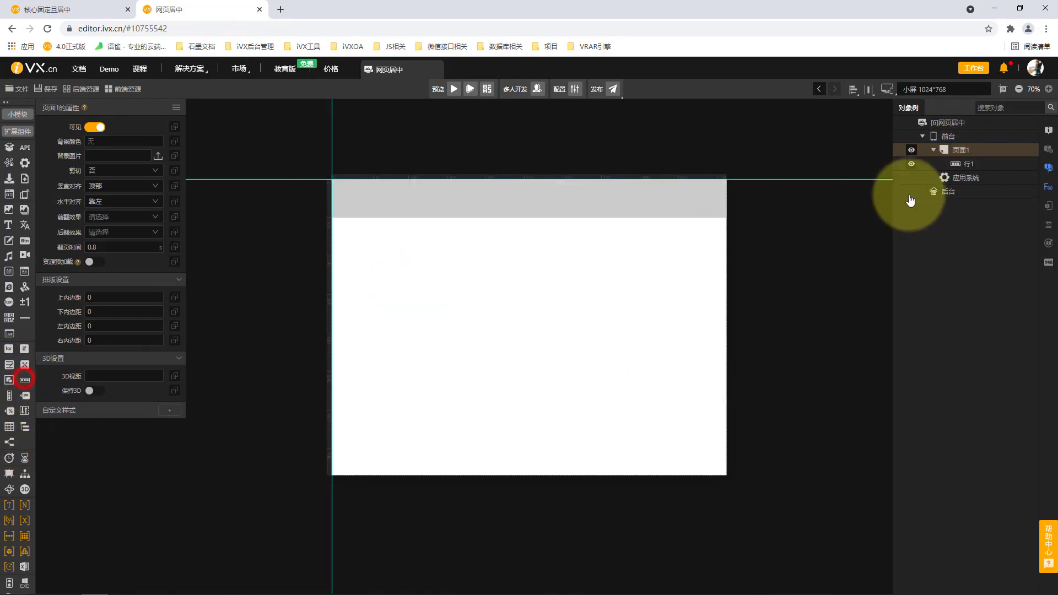
left_click(960, 164)
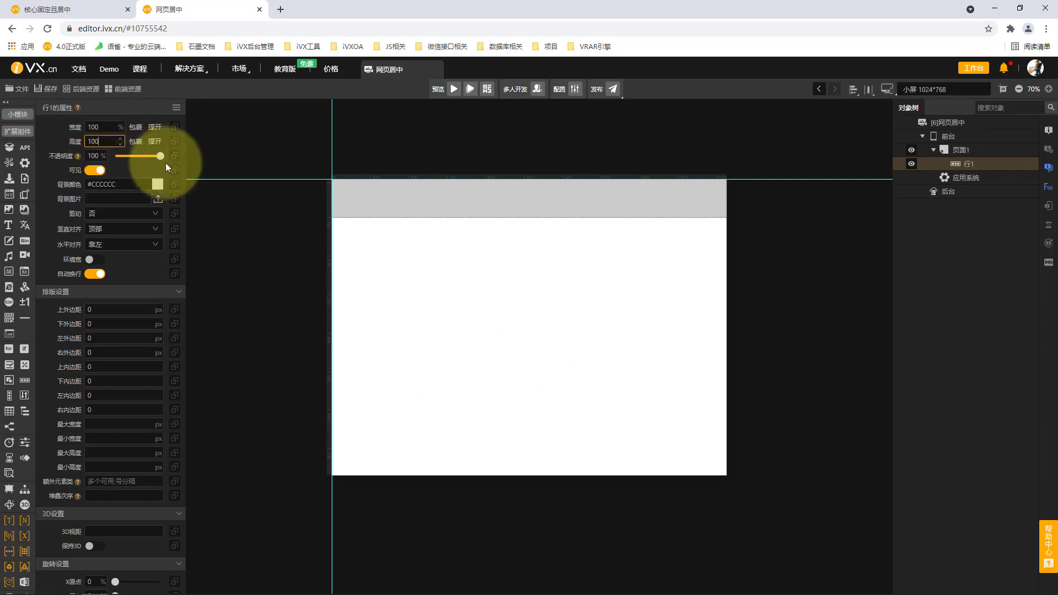
left_click(130, 167)
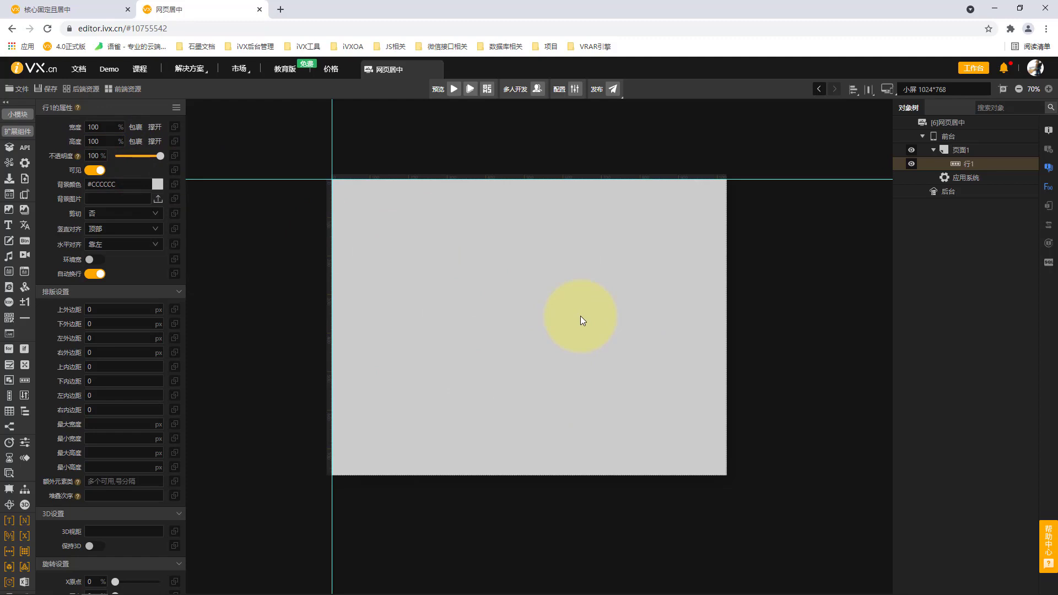
left_click(580, 318)
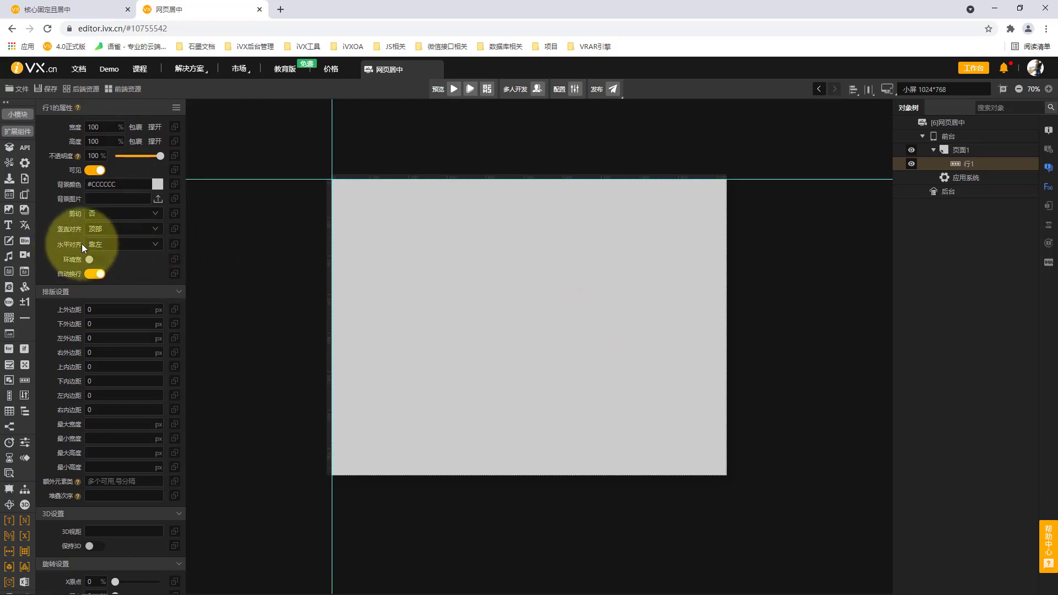
Step: Set the row's horizontal alignment to 居中 and its minimum width to 700 px
left_click(125, 245)
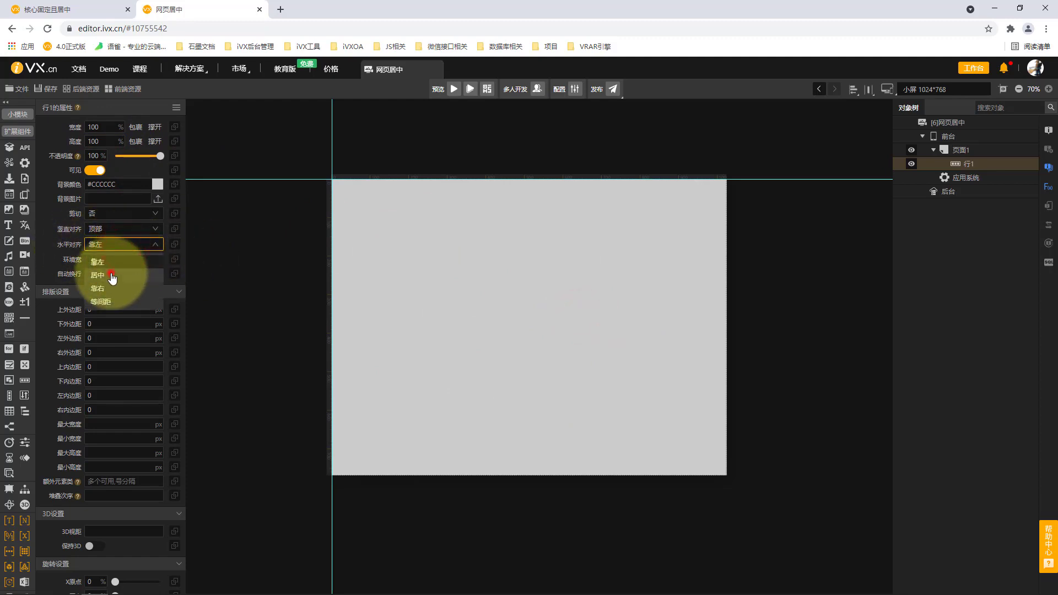
left_click(98, 275)
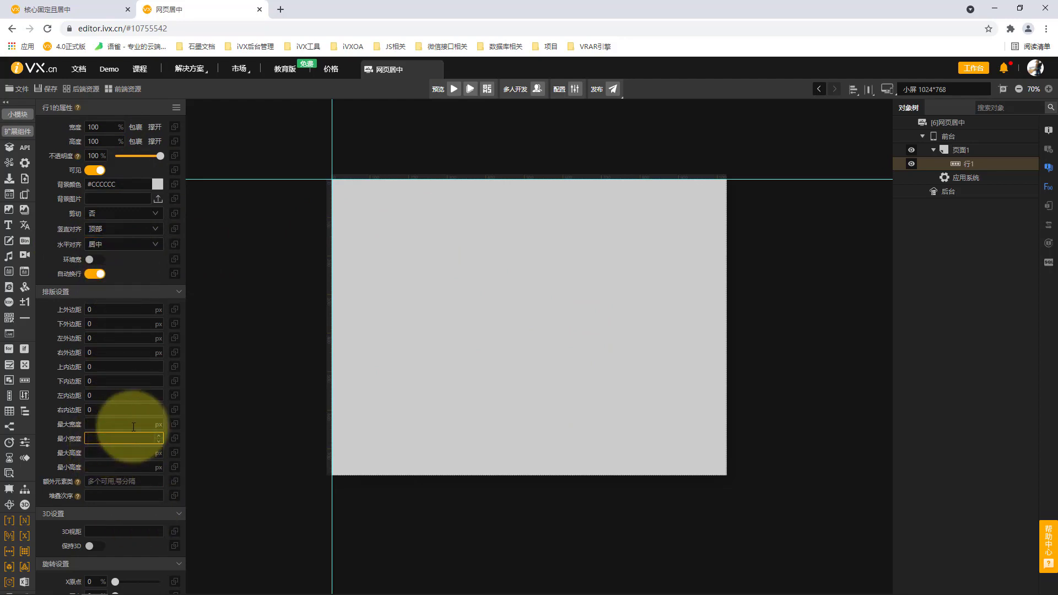
left_click(114, 441)
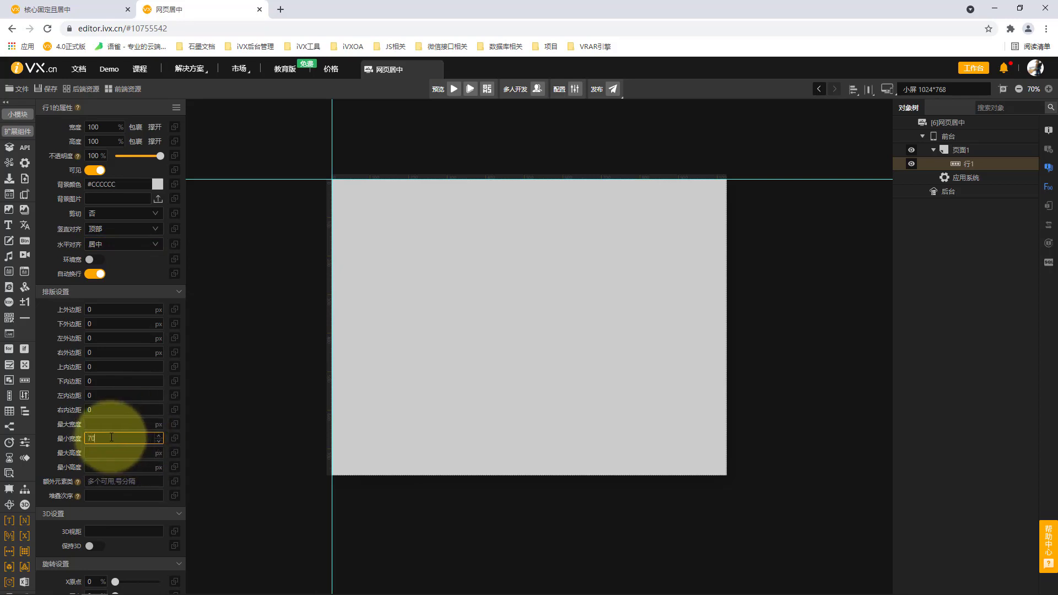
left_click(242, 364)
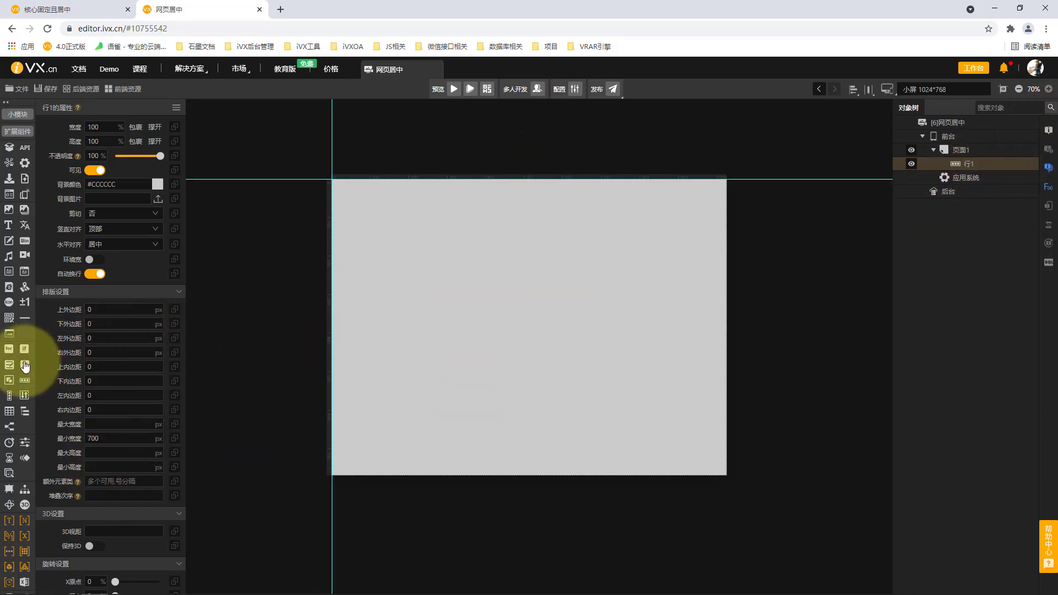
Step: Add a column inside 行1 and set the column's width to 700 px
left_click(14, 398)
left_click(987, 177)
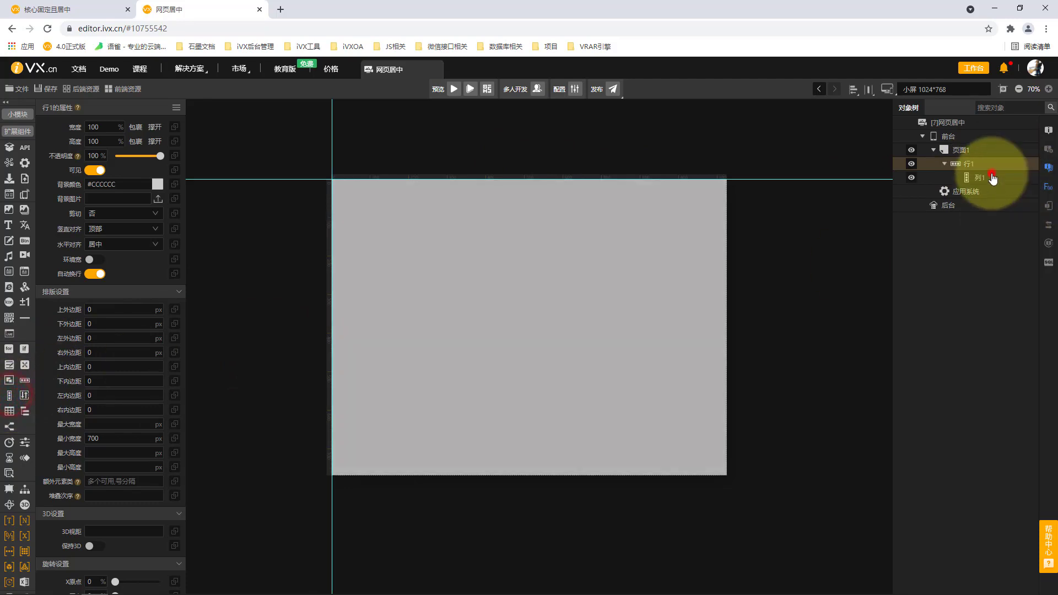
left_click(105, 127)
type("700")
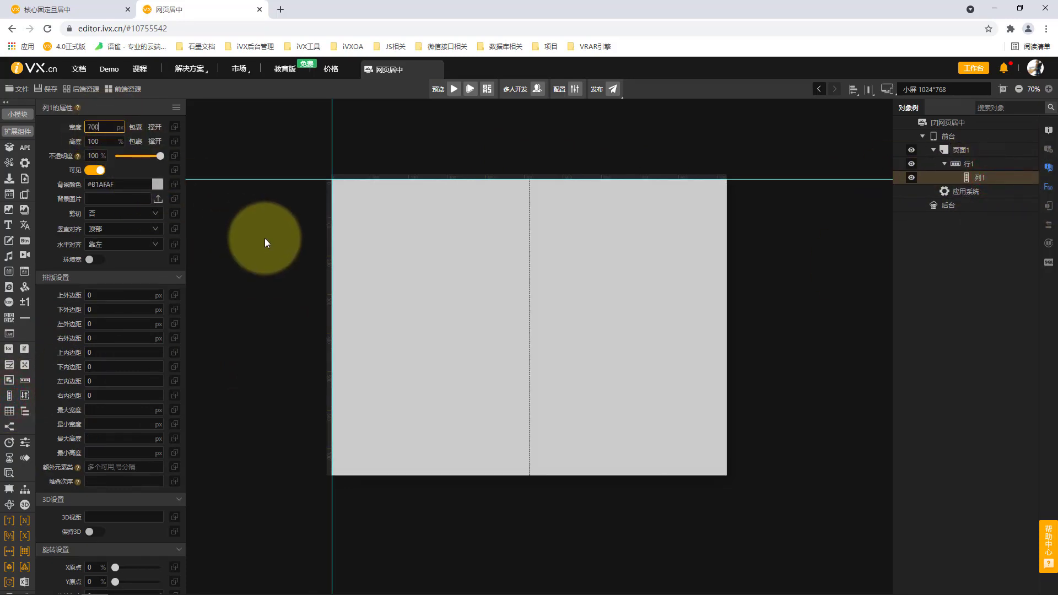
left_click(265, 239)
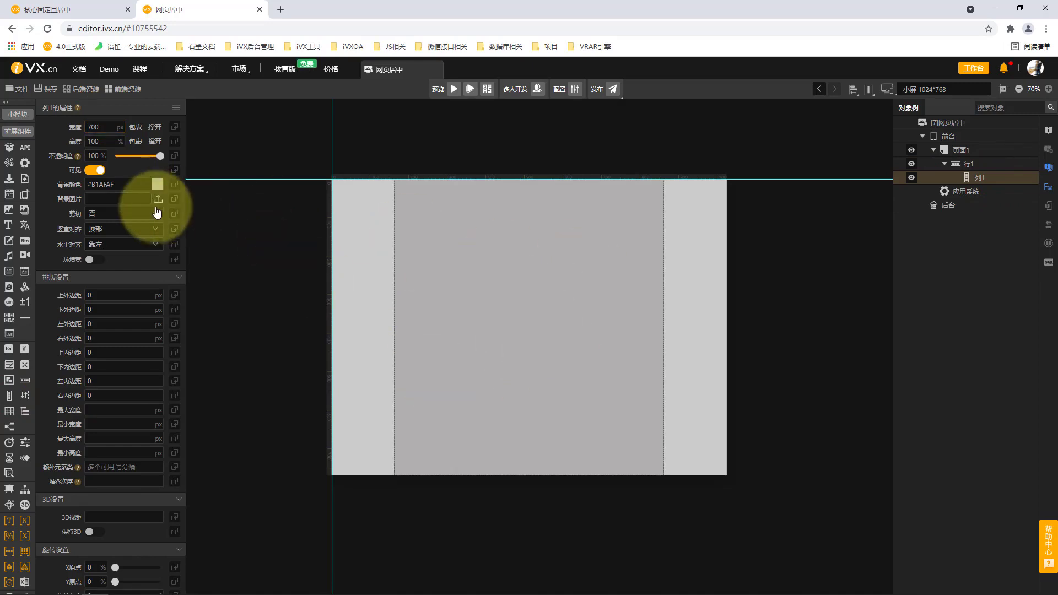
Step: Set the column's background colour to #FFFFFF and add seven text components inside it
left_click(158, 183)
left_click_drag(96, 205, 8, 163)
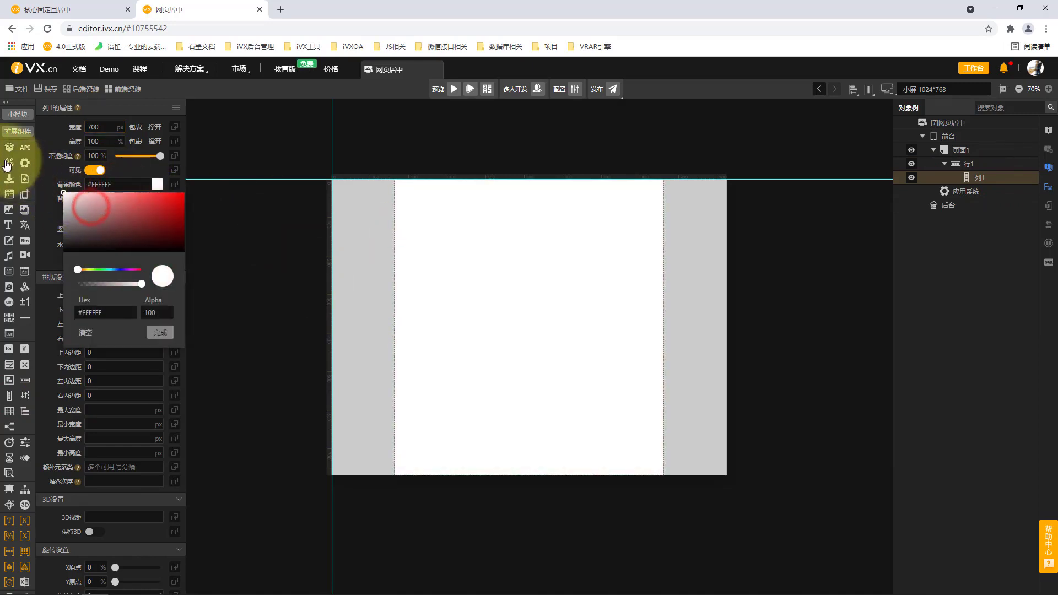
left_click(160, 332)
left_click(249, 292)
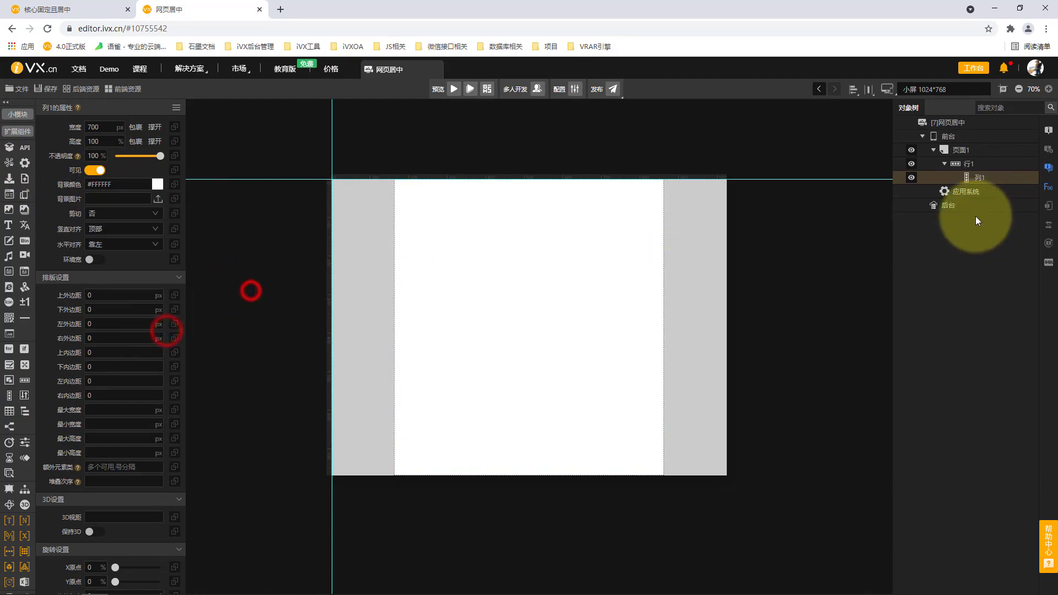
double_click(8, 226)
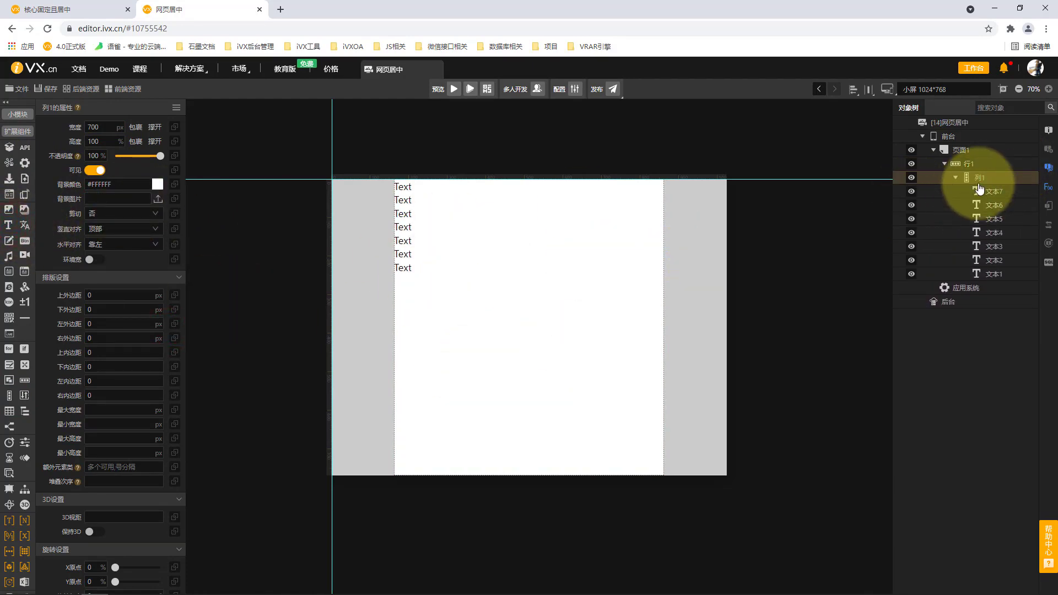
Step: Preview the project and resize the viewport beside the page inspector to check that the column stays centred
left_click(981, 166)
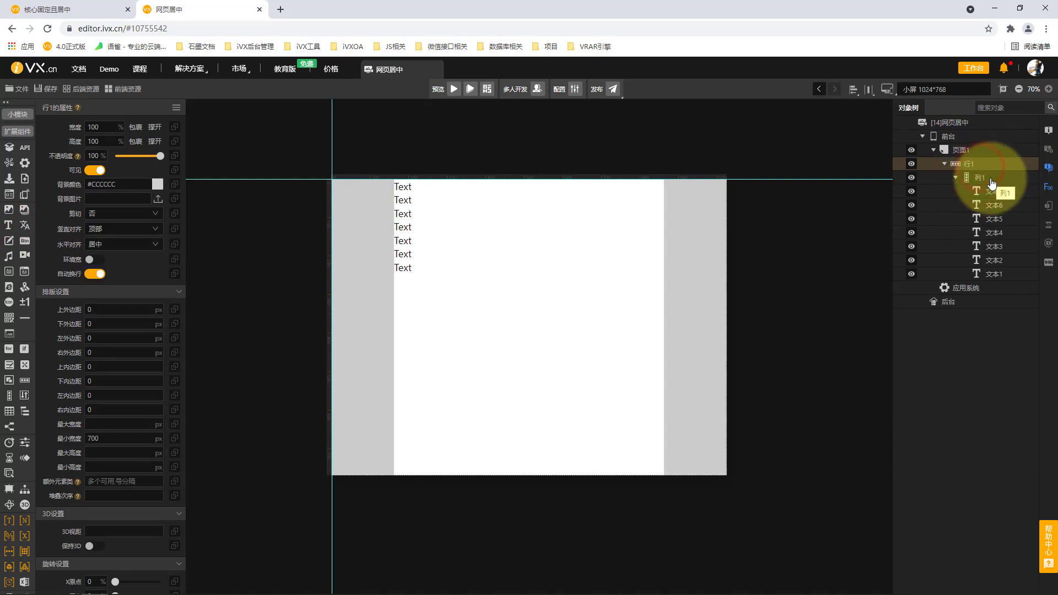
left_click(471, 88)
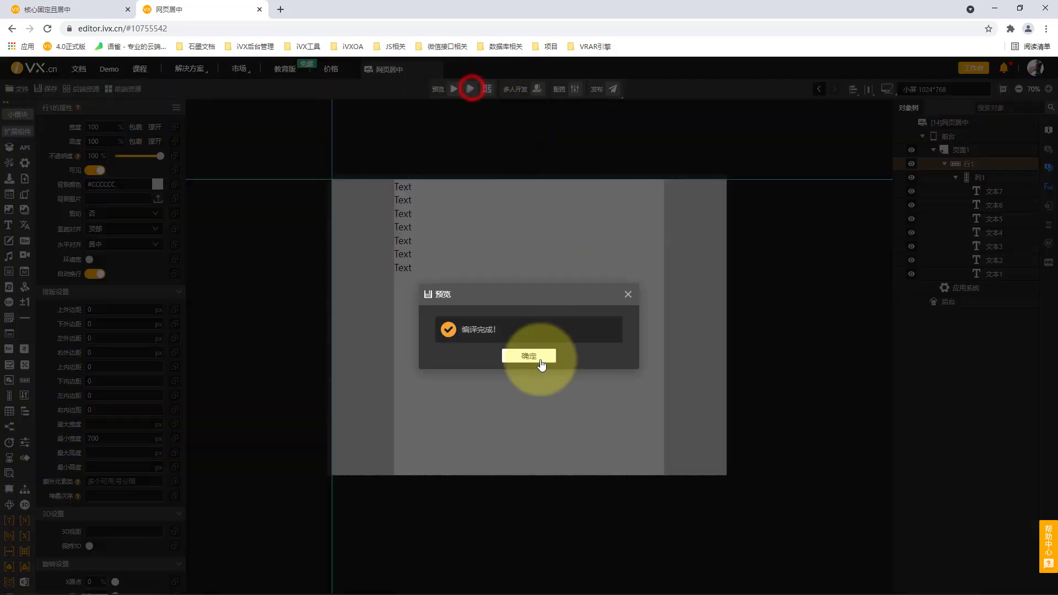
left_click(539, 359)
right_click(677, 161)
left_click(734, 330)
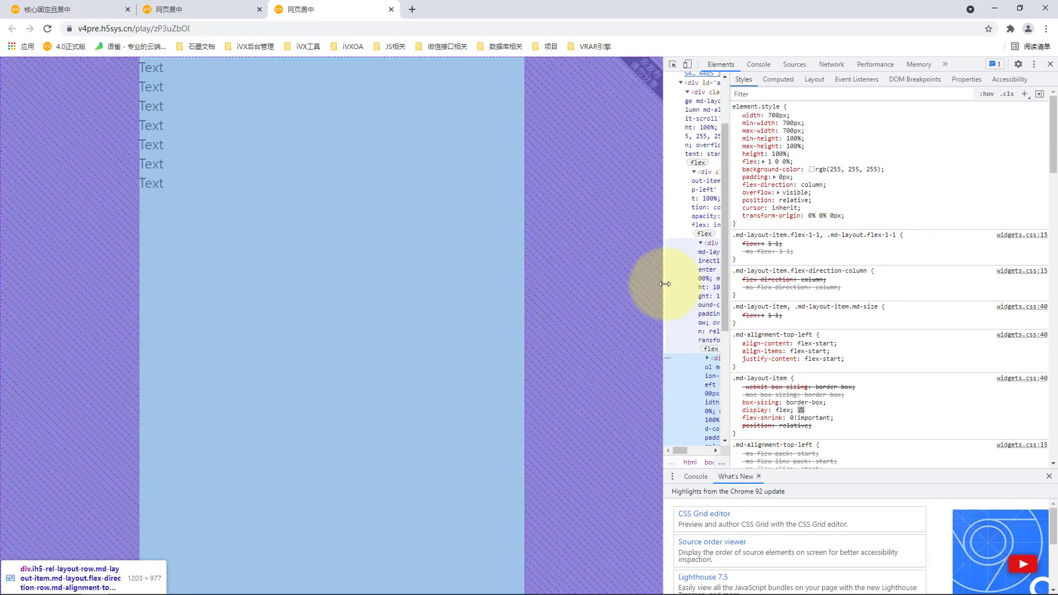
left_click_drag(665, 284, 775, 308)
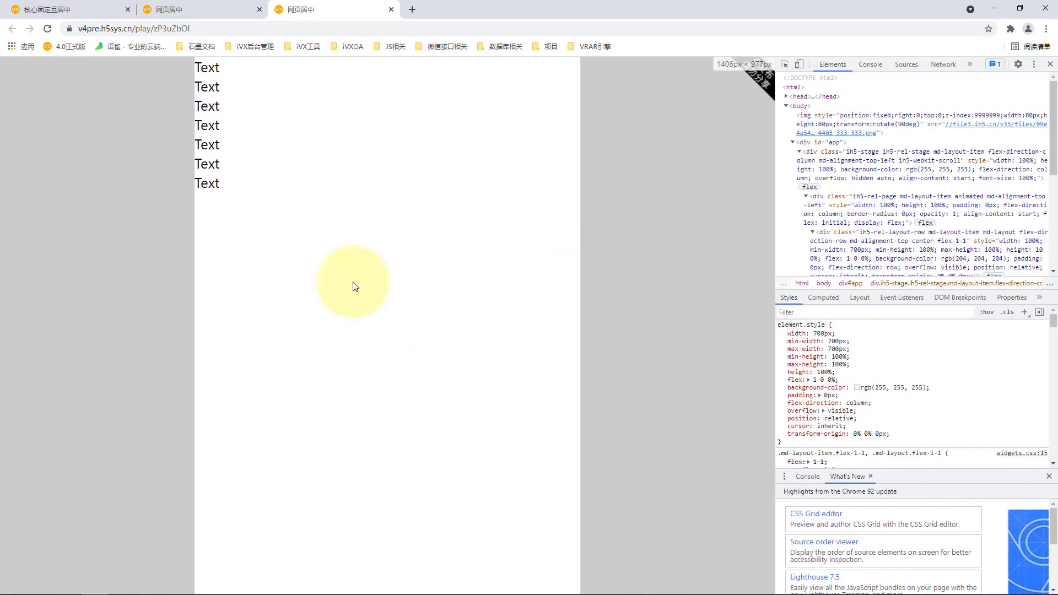
left_click(227, 7)
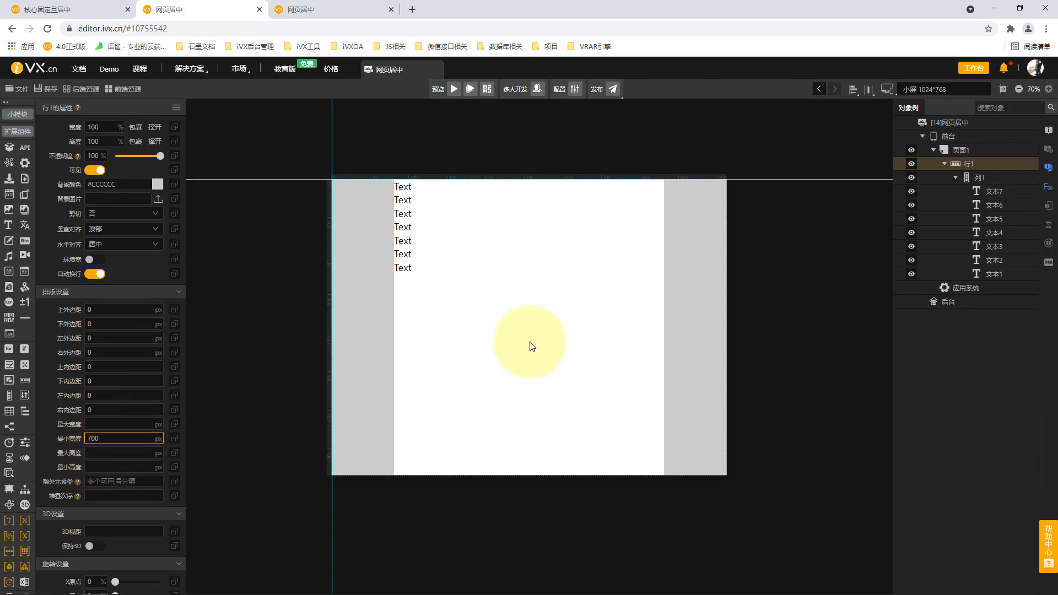
Step: Review the properties of 列1 and the width and height settings of 行1
left_click(558, 368)
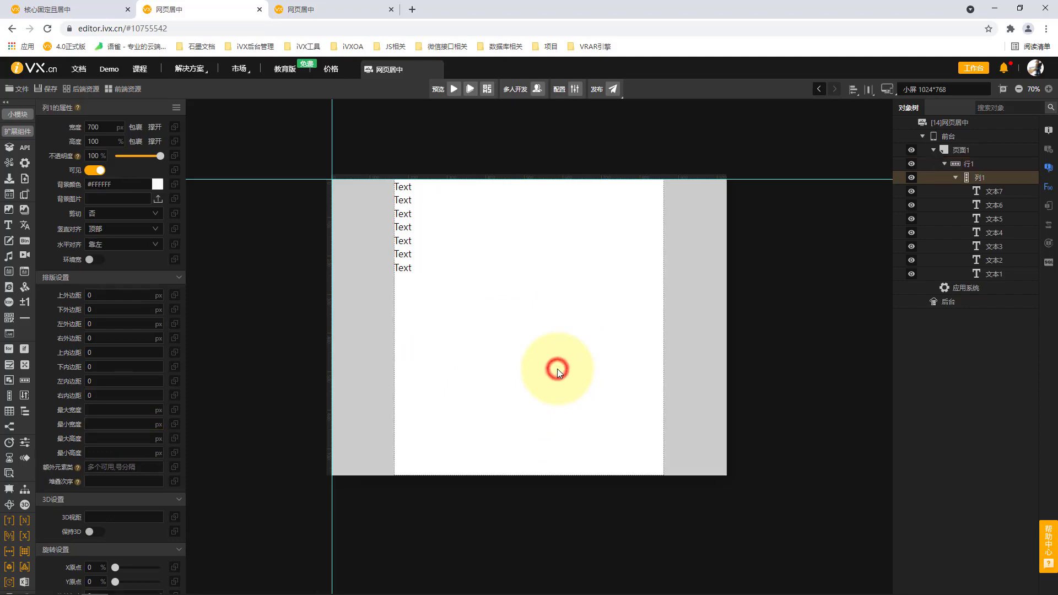
left_click(968, 164)
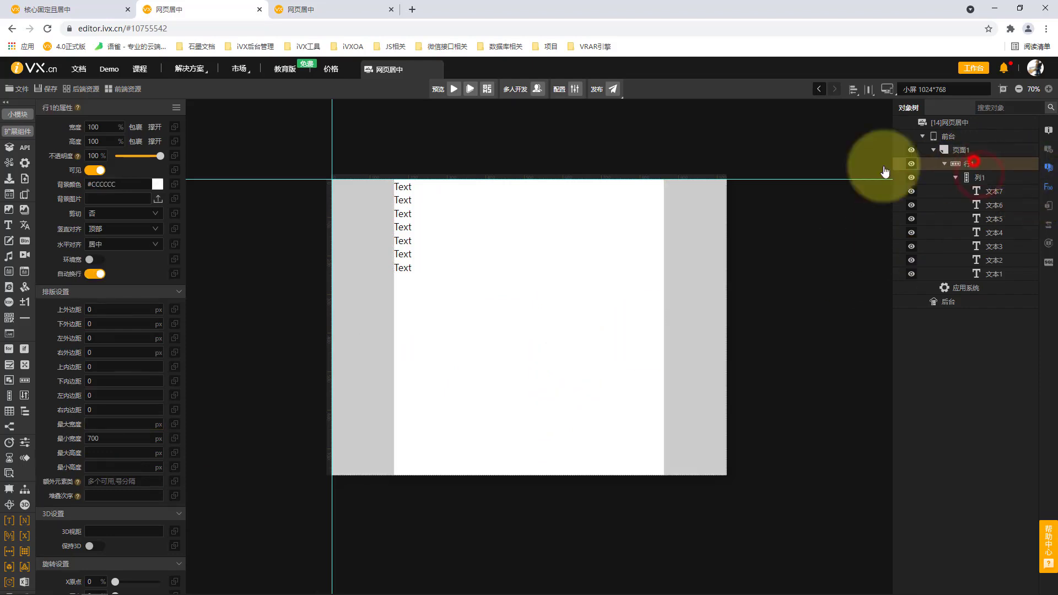
left_click(102, 126)
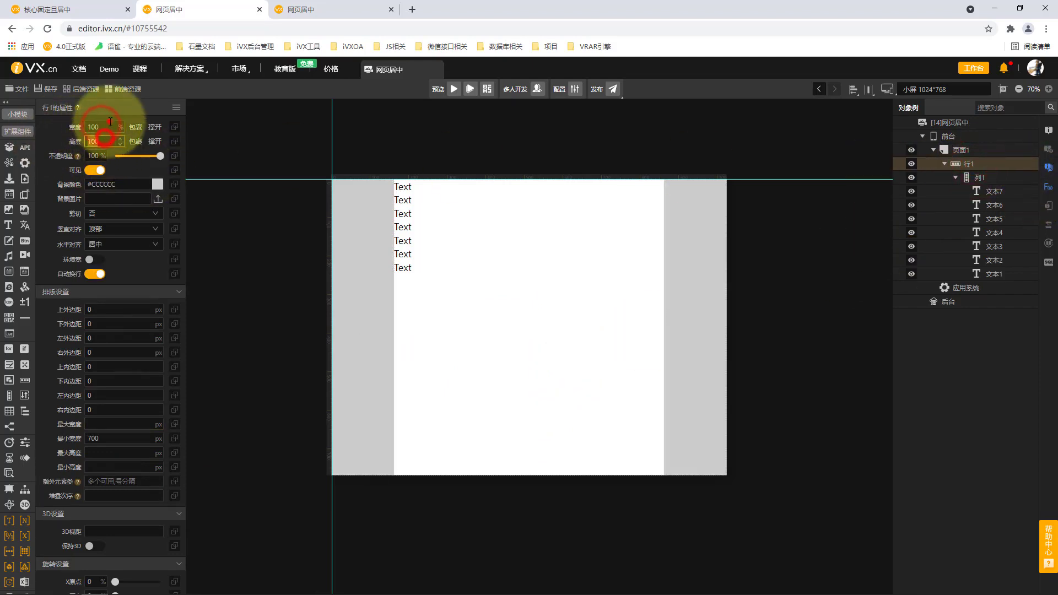
left_click(105, 141)
left_click(217, 213)
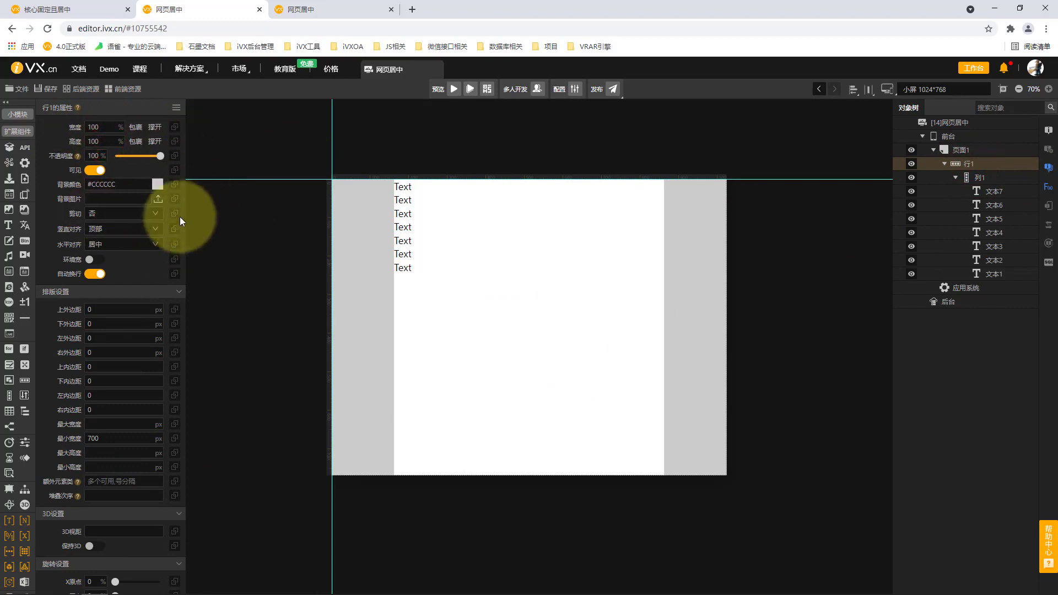